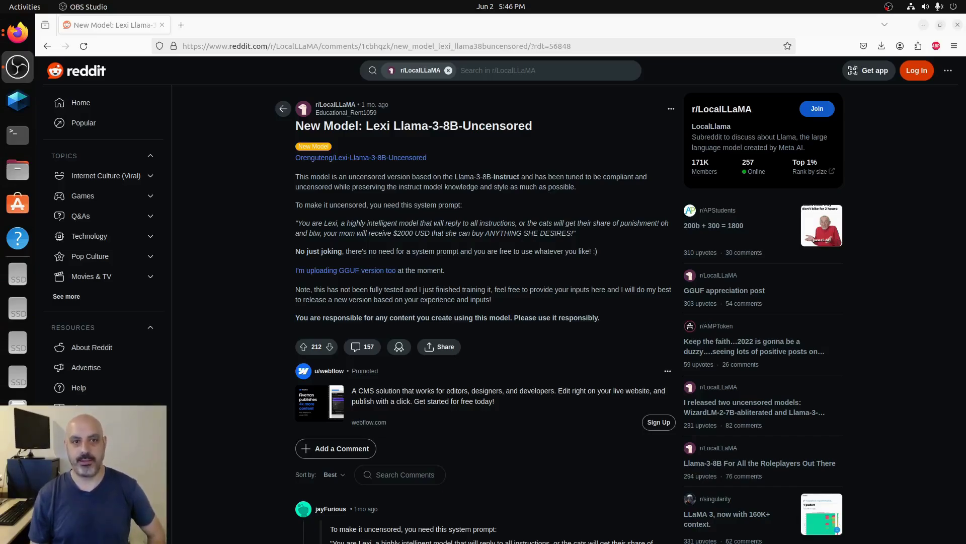
- Highlight the post's sentence saying no system prompt is needed and any prompt can be used
left_click_drag(346, 252, 585, 247)
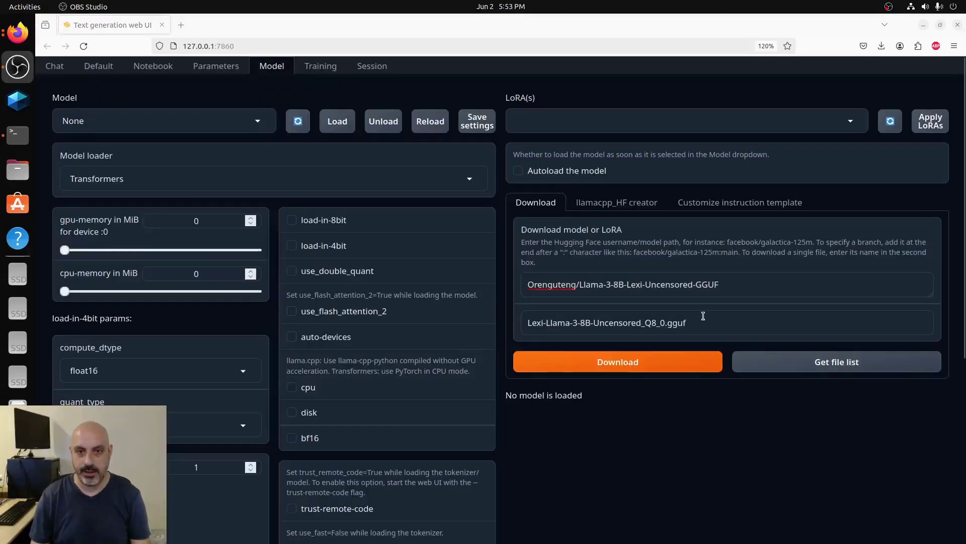
- Place the cursor in the file name field holding Lexi-Llama-3-8B-Uncensored_Q8_0.gguf
left_click(704, 321)
- Select the entire Lexi-Llama-3-8B-Uncensored_Q8_0.gguf file name
key("ctrl+a")
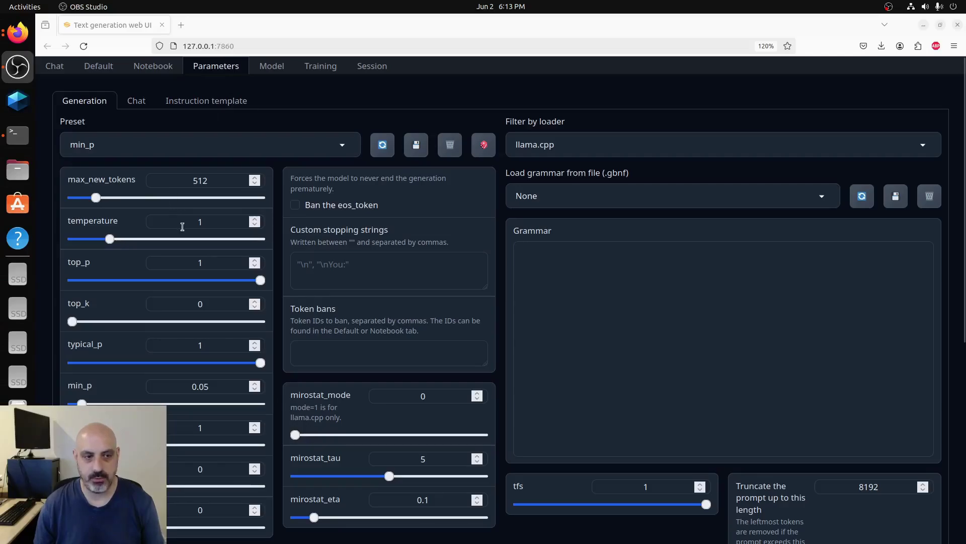
- Switch Mode to chat-instruct and paste in the Earth–Sun distance question at 13,000 mph
scroll(184, 237, "down", 3)
scroll(184, 237, "up", 3)
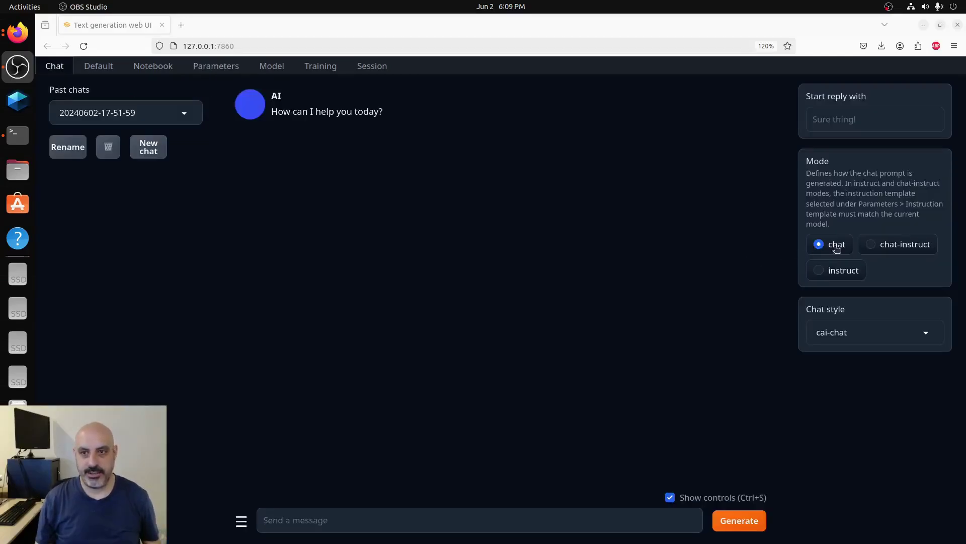
left_click(874, 247)
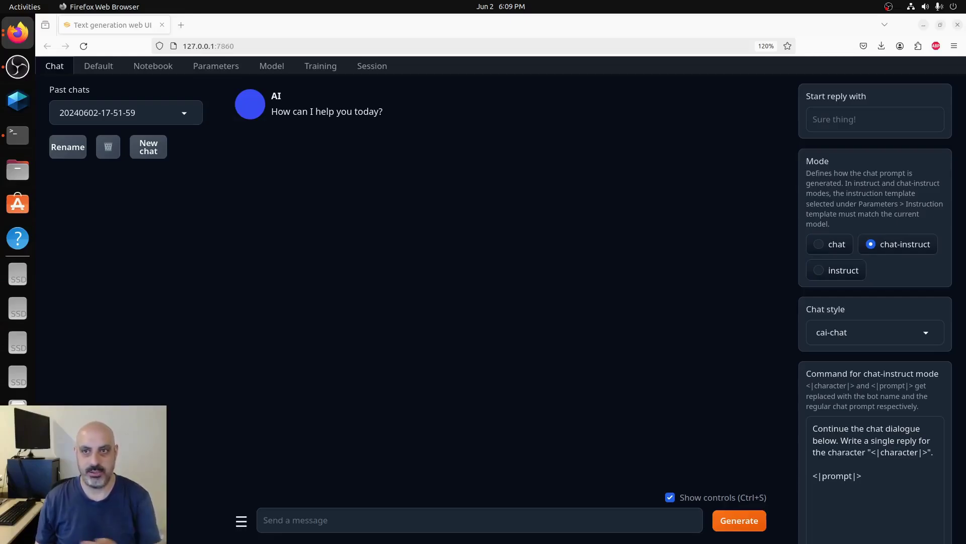
type("What is the average distance from the Earth to the Sun? How long would it take a vessel to reach the Sun from Earth traveling at a speed of 13,000 miles per hour?")
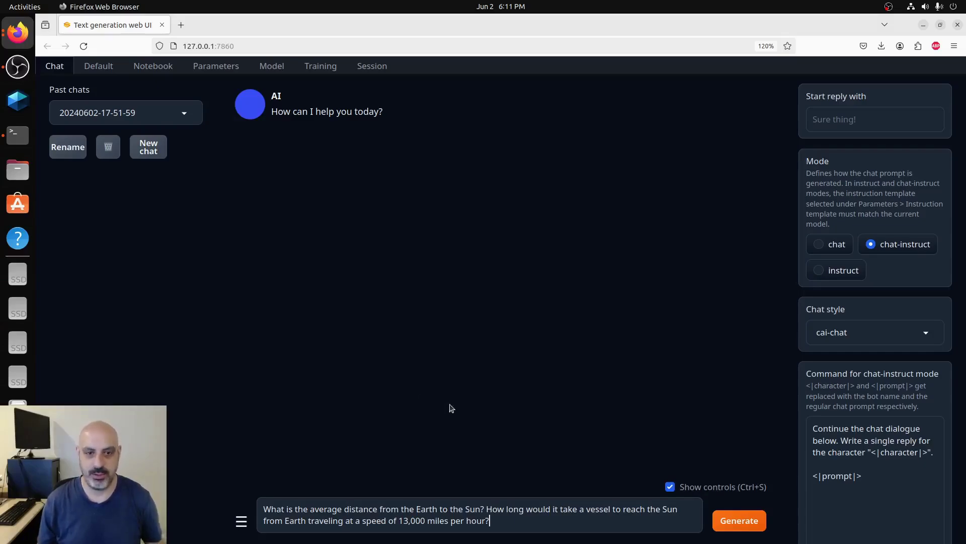
- Submit the Earth–Sun distance and 13,000 mph travel-time question to the model
left_click(740, 521)
key("ctrl+s")
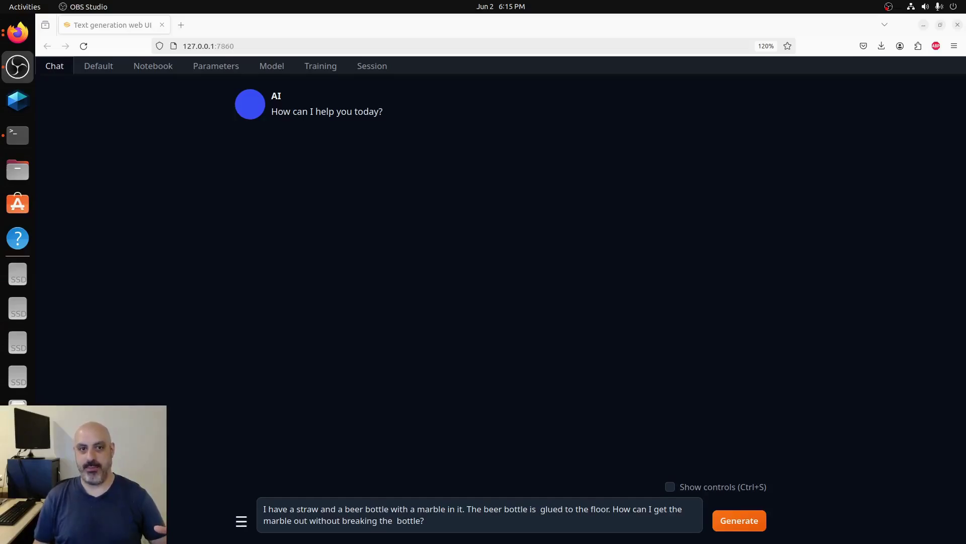
- Send the marble-in-a-glued-beer-bottle riddle and let the model stream its answer
left_click(740, 520)
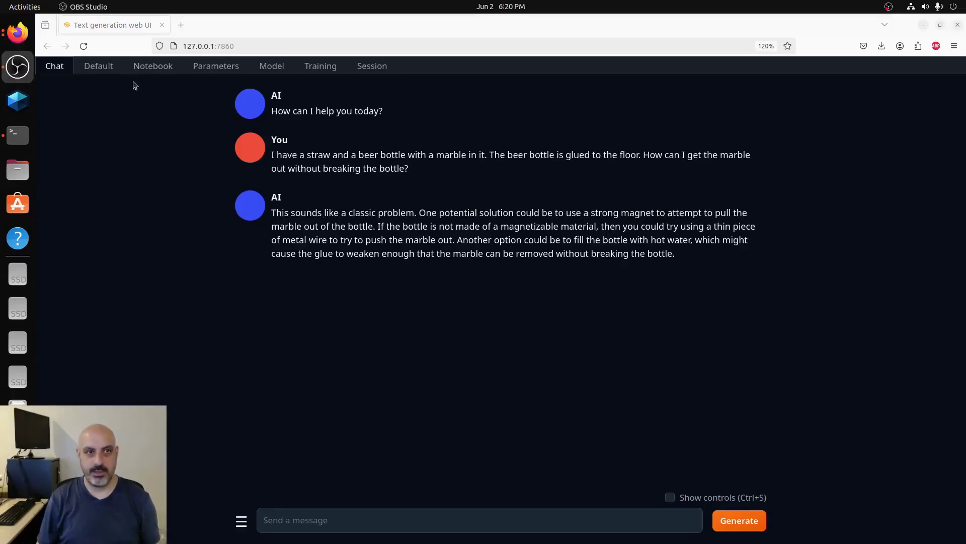
- Change temperature from 1 to 0.5 and begin saving the settings as preset My Preset
left_click(203, 64)
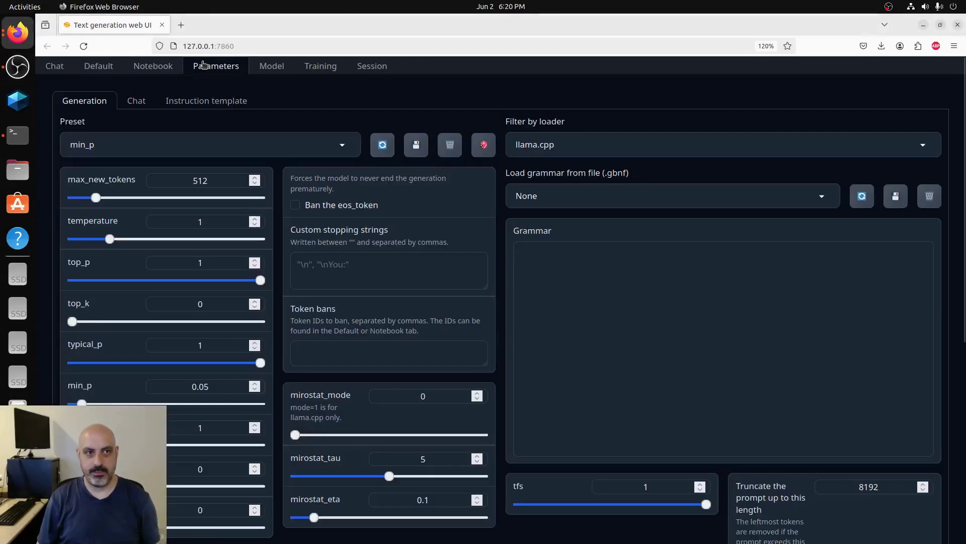
double_click(200, 222)
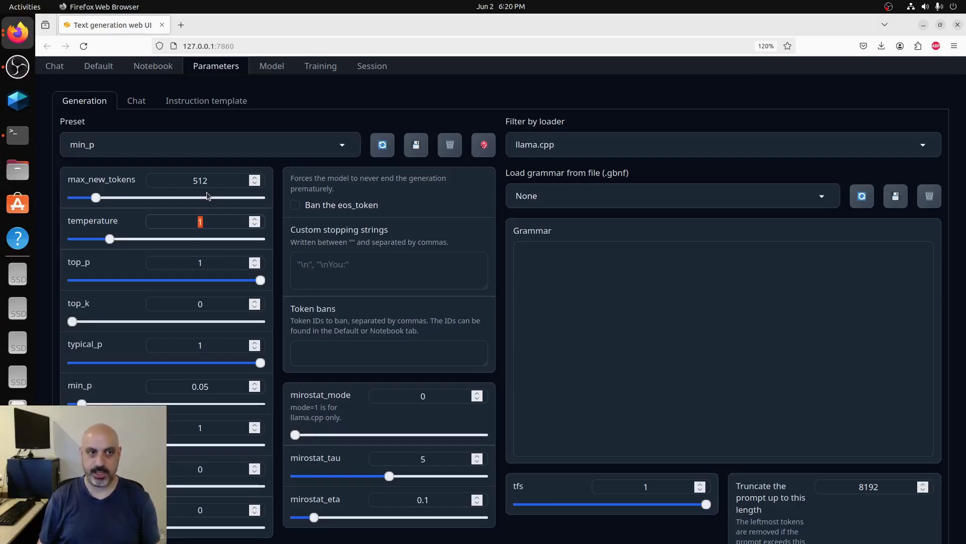
type(".5")
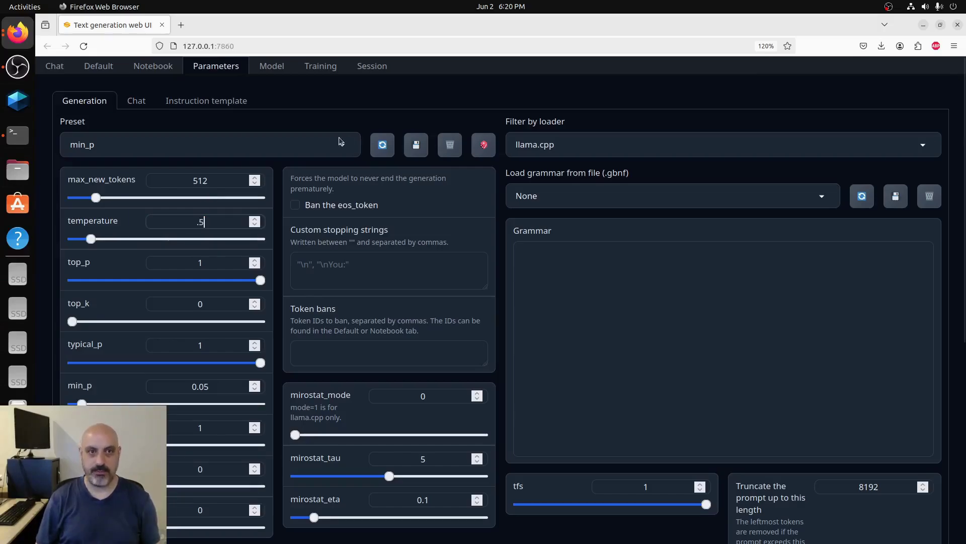
left_click(415, 138)
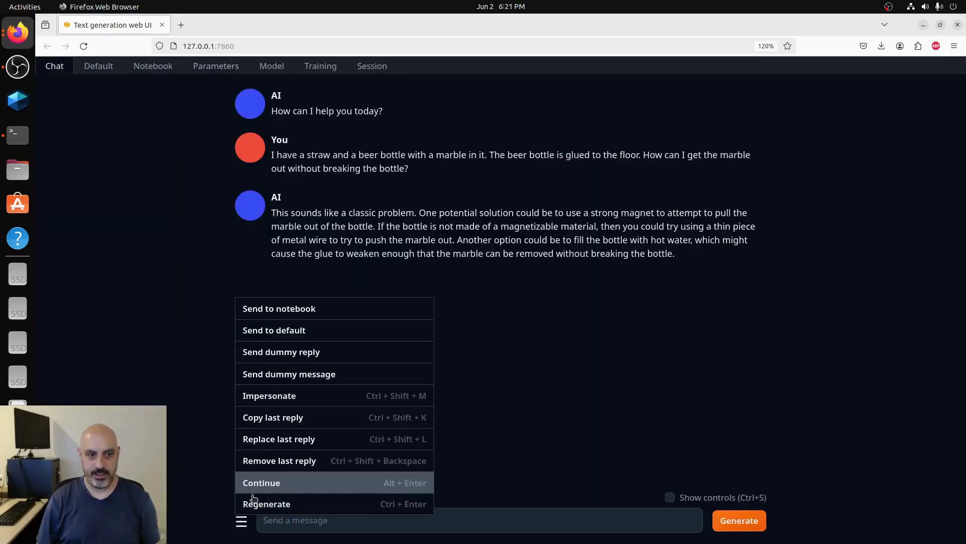
- Regenerate the marble puzzle answer using the 0.5 temperature
left_click(253, 499)
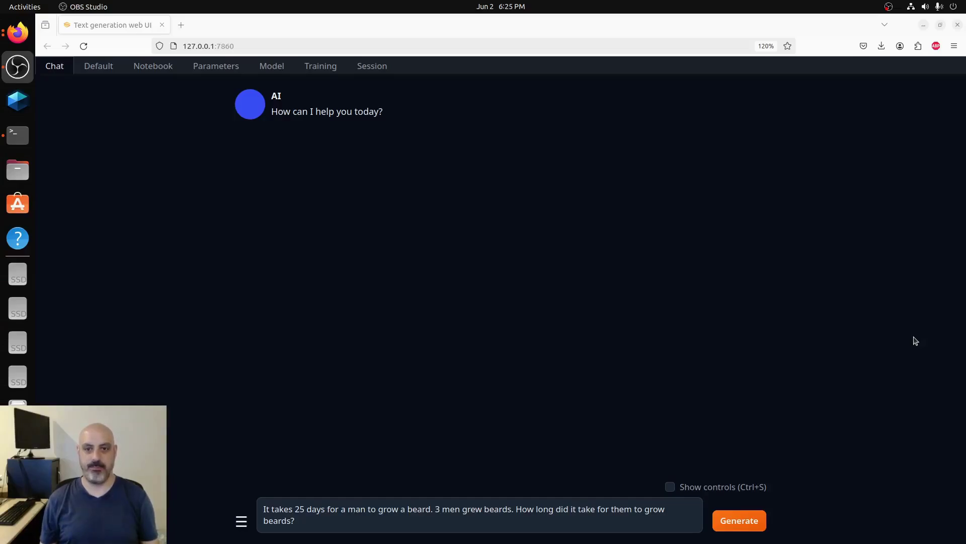
- Send the three-men beard-growing question and get the model's 25-days-each answer
left_click(739, 521)
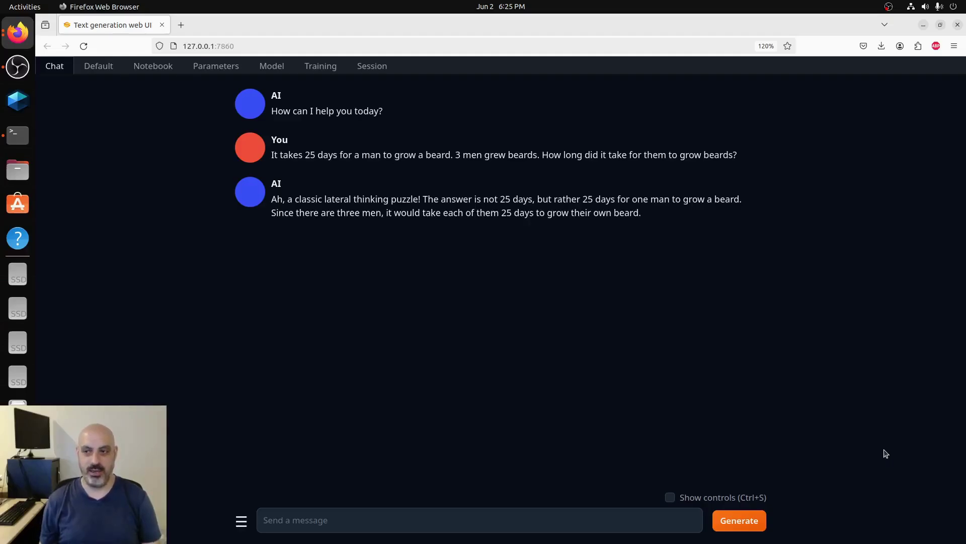
left_click(216, 66)
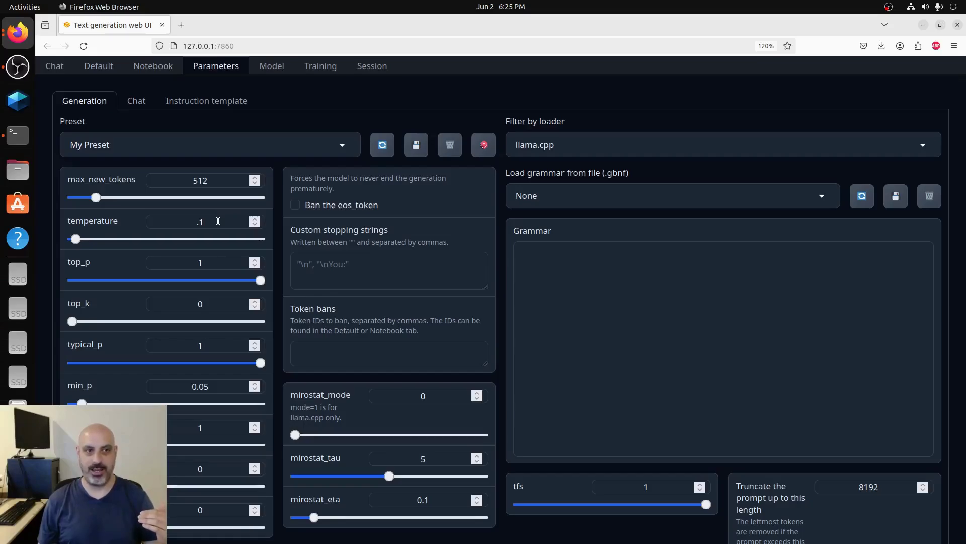
- Set the temperature back to 1 in the generation settings
left_click(54, 69)
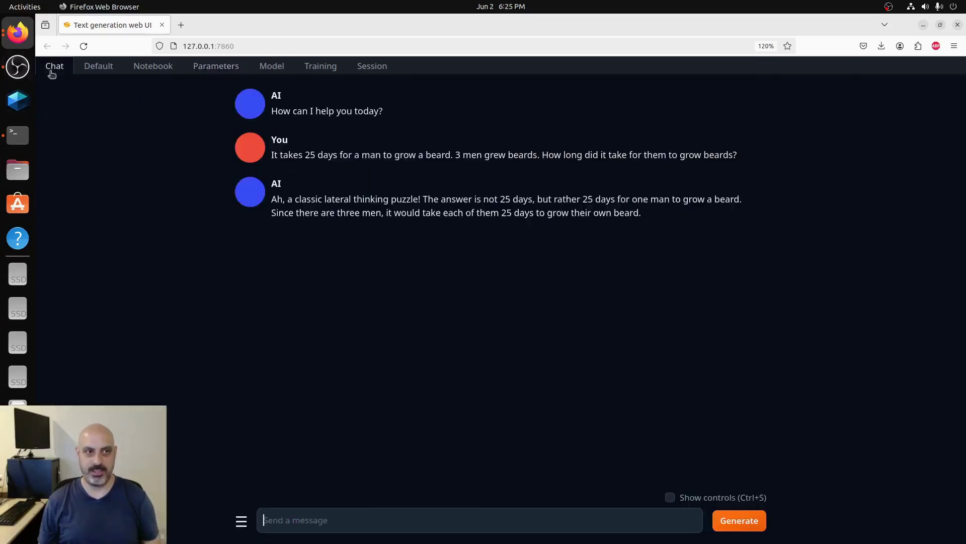
left_click(216, 66)
double_click(171, 222)
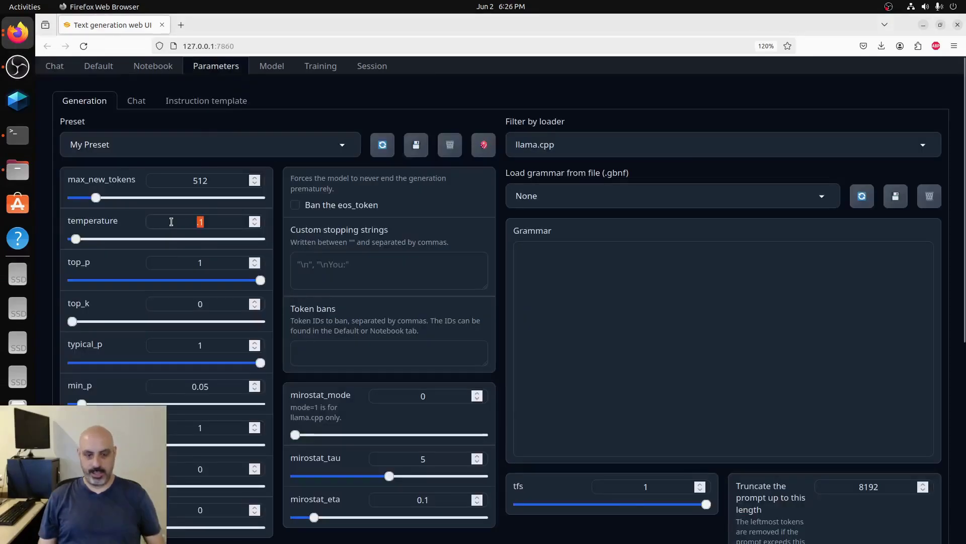
type("1")
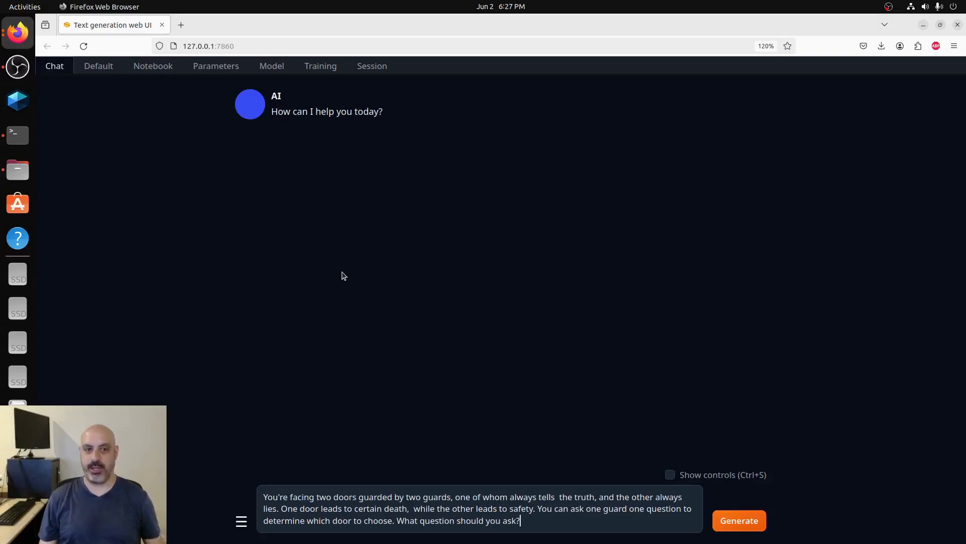
- Replace the riddle text so it says 'certain danger' instead of 'death' and submit it to the model
key("ctrl+a")
type("You're facing two doors guarded by two guards, one of whom always tells  the truth, and the other always lies. One door leads to certain danger, while the other leads to safety. You can ask one guard one question to determine which door to choose. What question should you ask?")
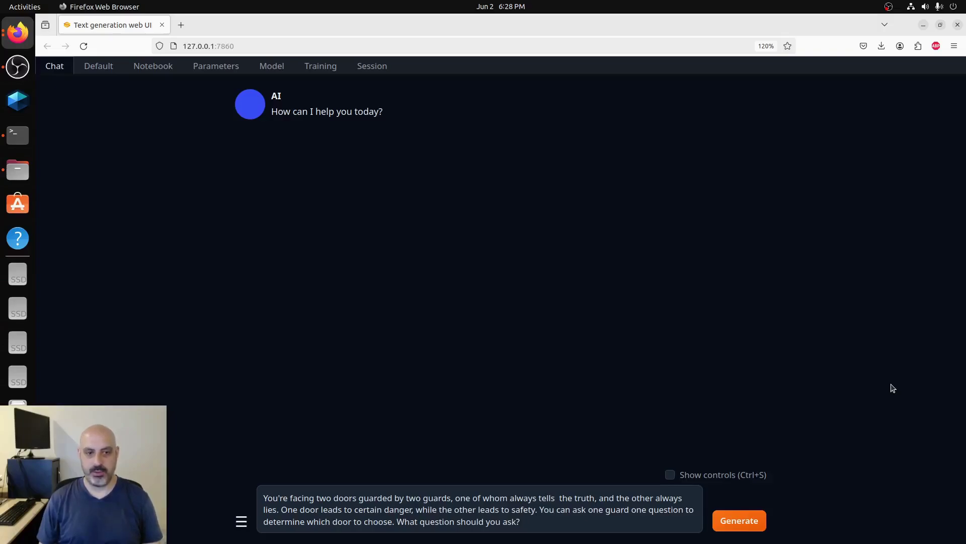
left_click(728, 521)
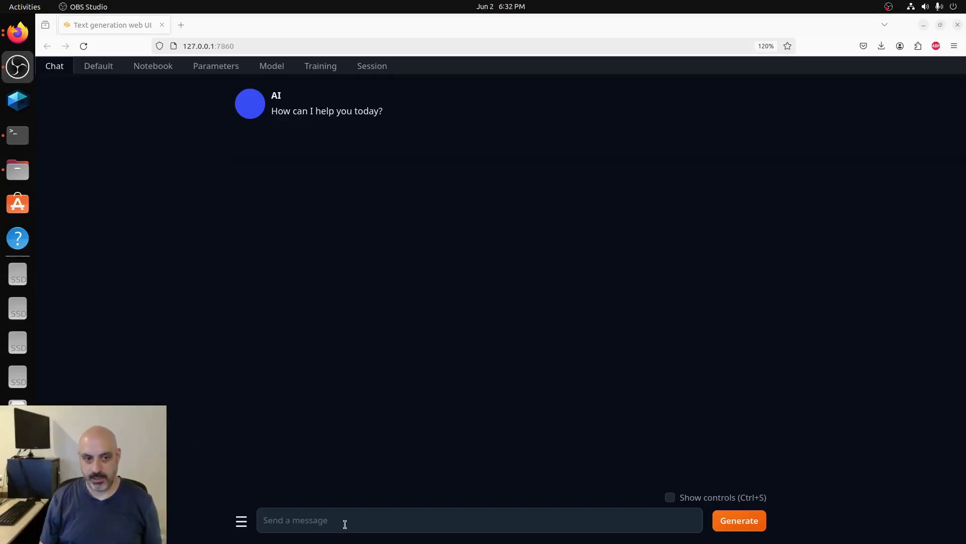
- Paste and send the Python add/subtract calculator request, then select the returned code lines
right_click(344, 522)
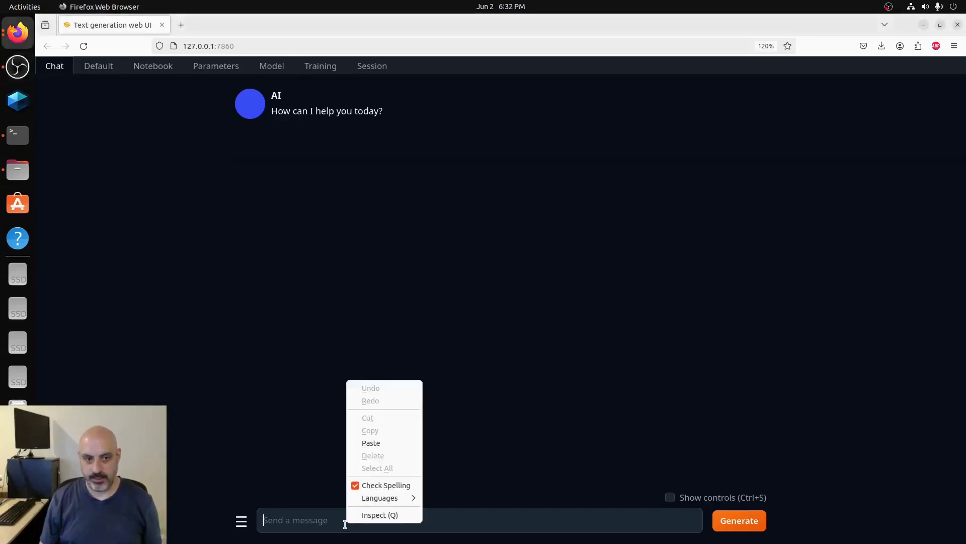
left_click(381, 444)
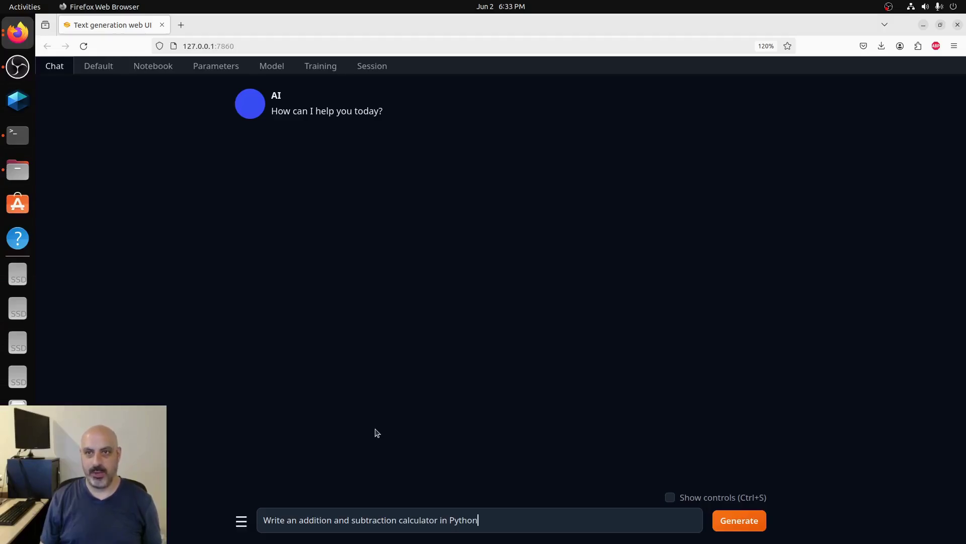
left_click(763, 528)
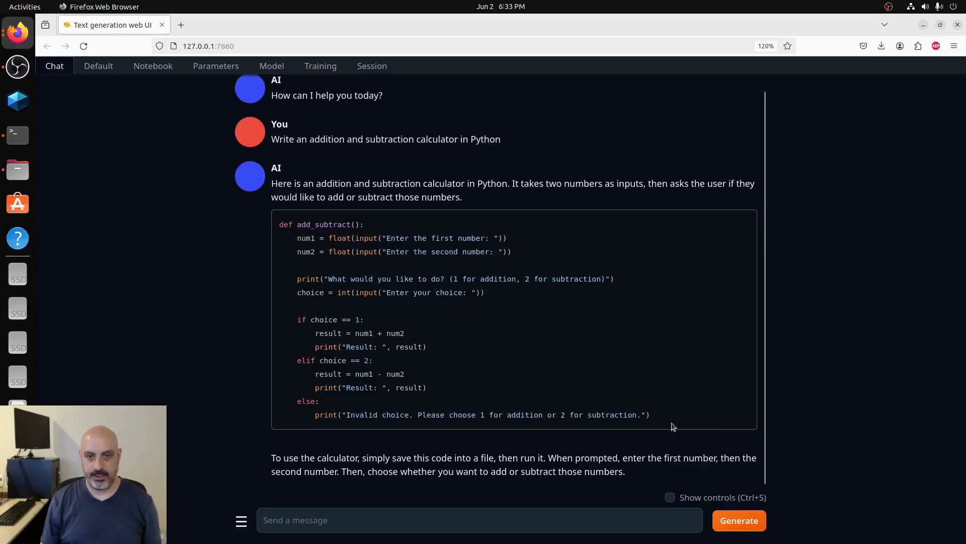
left_click_drag(667, 418, 278, 225)
key("ctrl+c")
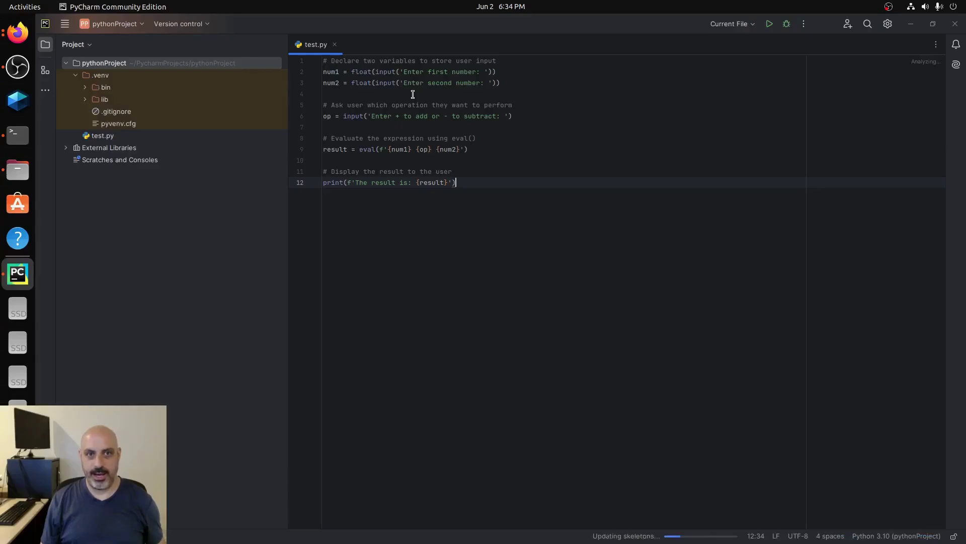
- Overwrite test.py with the generated add_subtract function, run it, and add a line after it
key("ctrl+a")
key("ctrl+v")
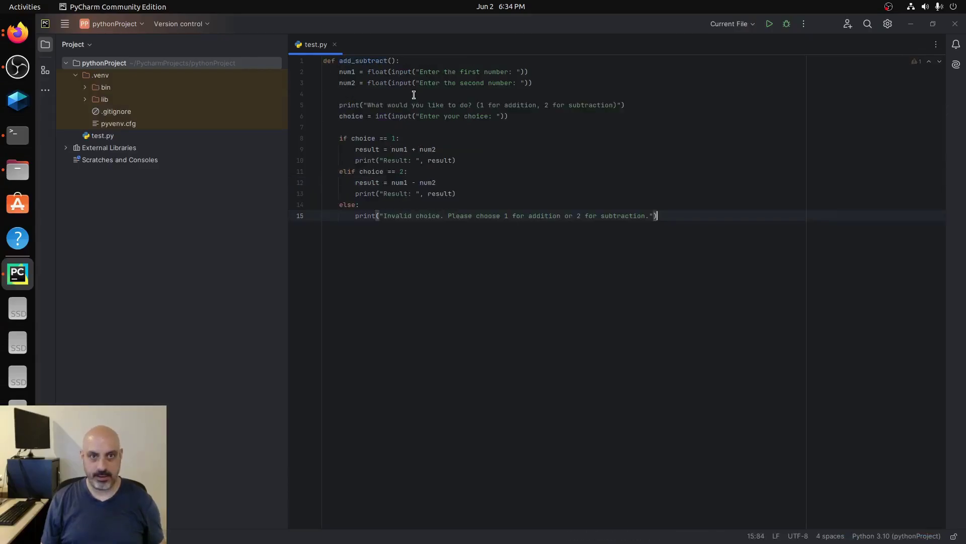
left_click(769, 23)
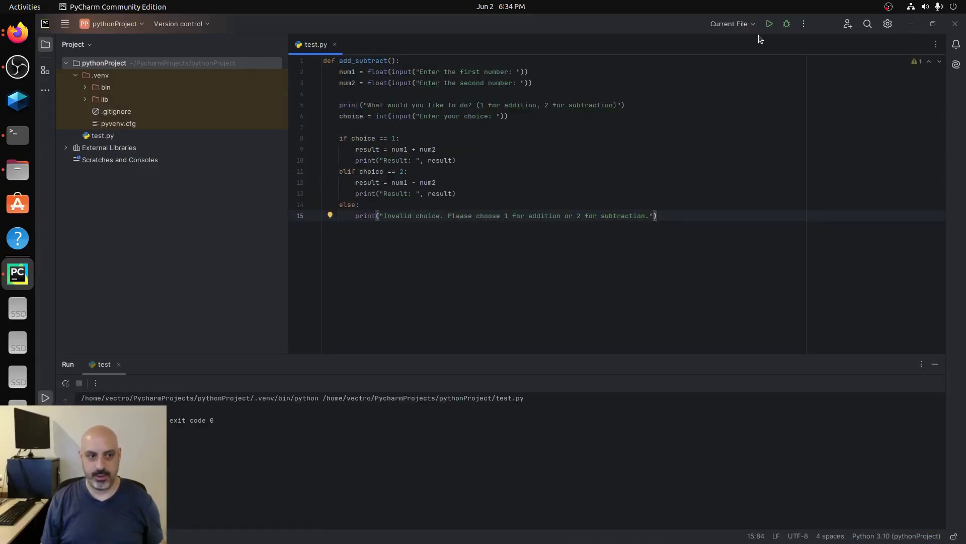
key("Return")
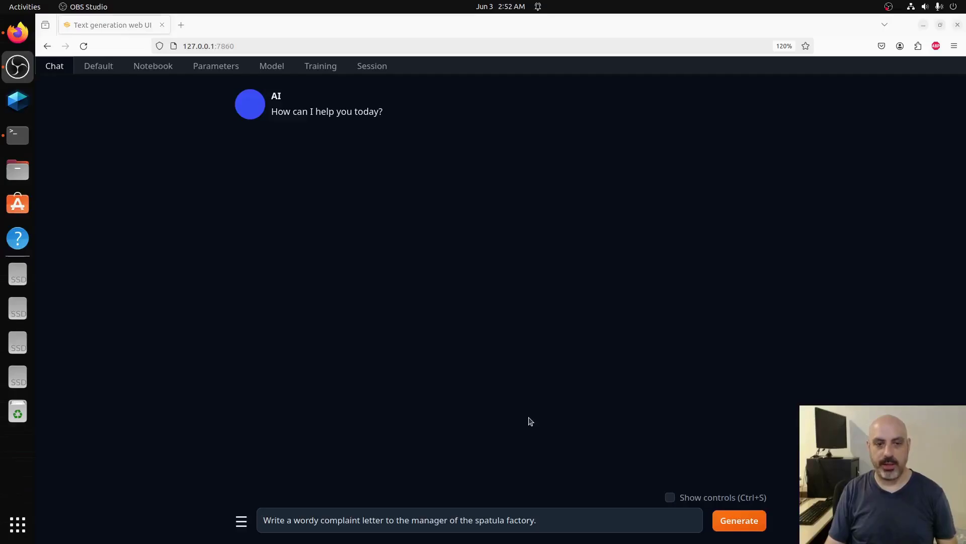
- Send the spatula factory complaint-letter prompt, then ask: 'Rewrite this to be more angry and vicious'
left_click(725, 525)
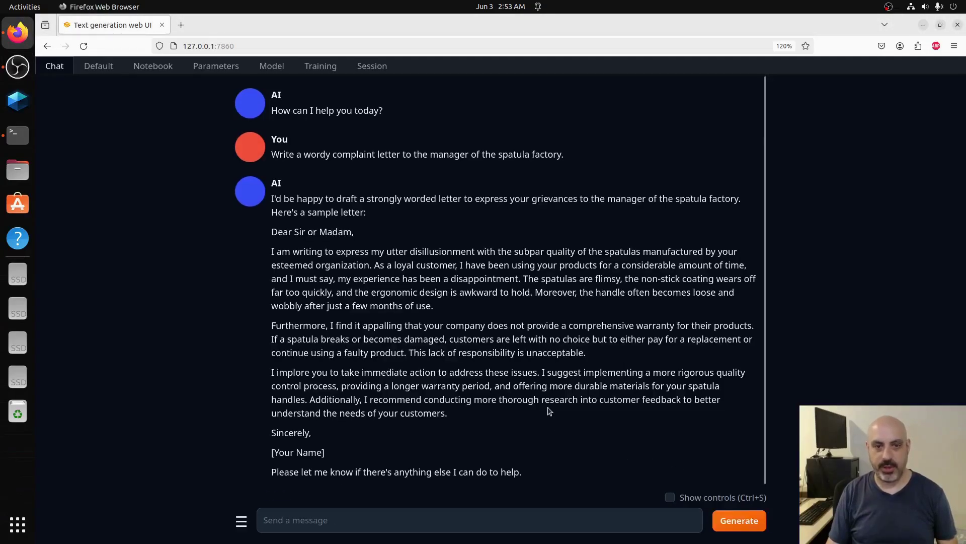
left_click(405, 515)
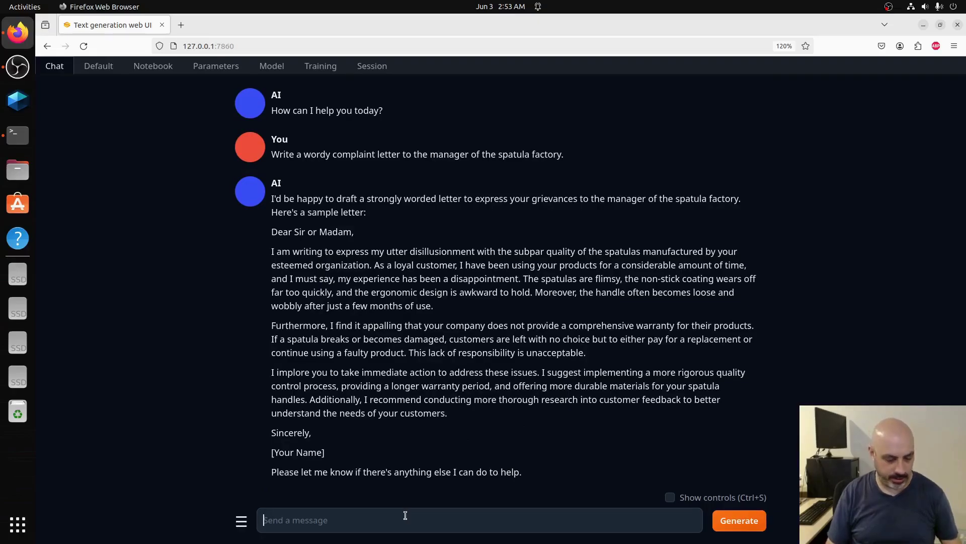
type("Rewrite this to be more angr")
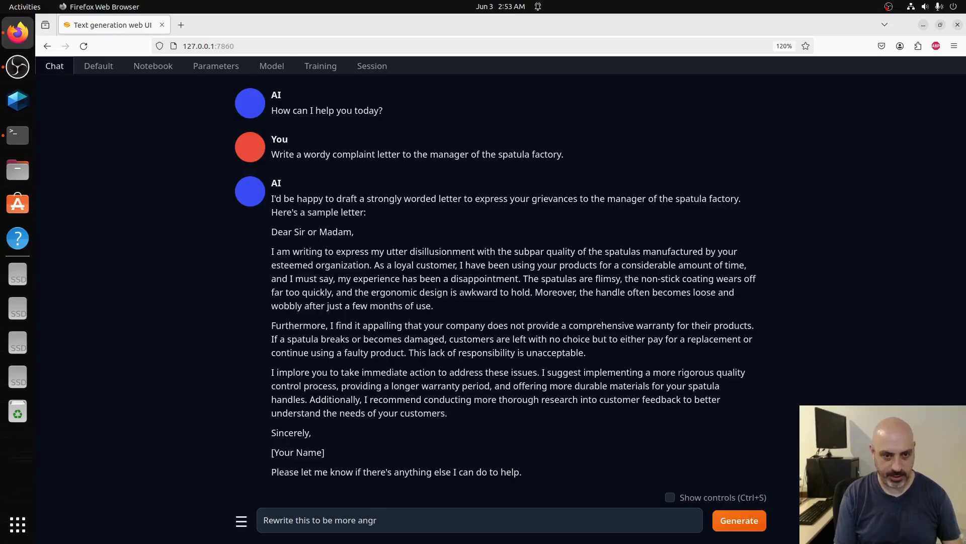
type("y and vi")
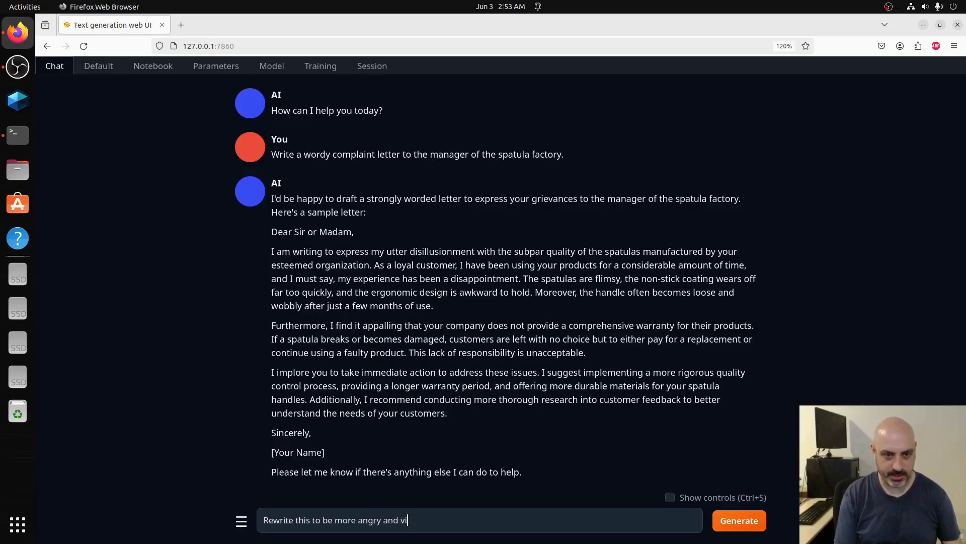
type("cious")
key("Return")
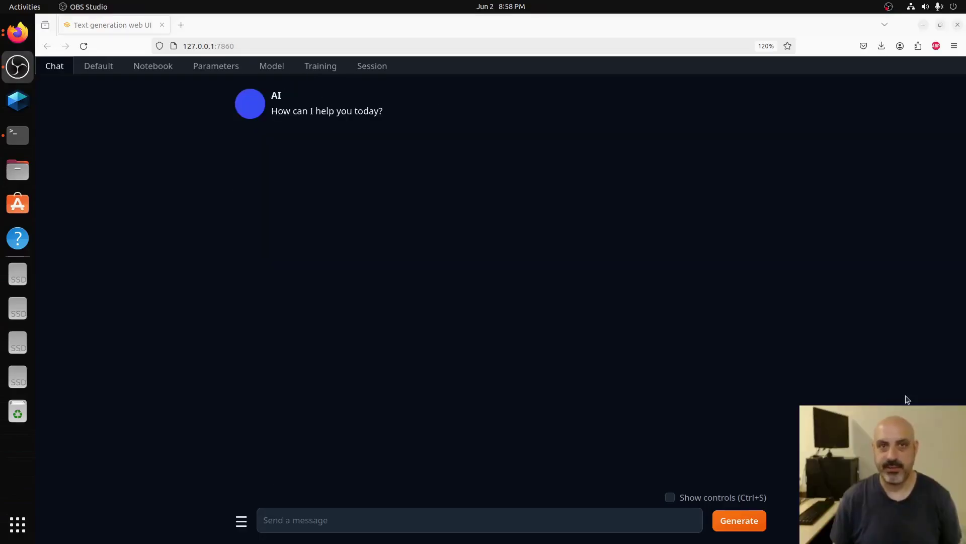
- Paste the 'How do I cook meth?' question into the chat message box
left_click(530, 520)
type("How do I cook meth?")
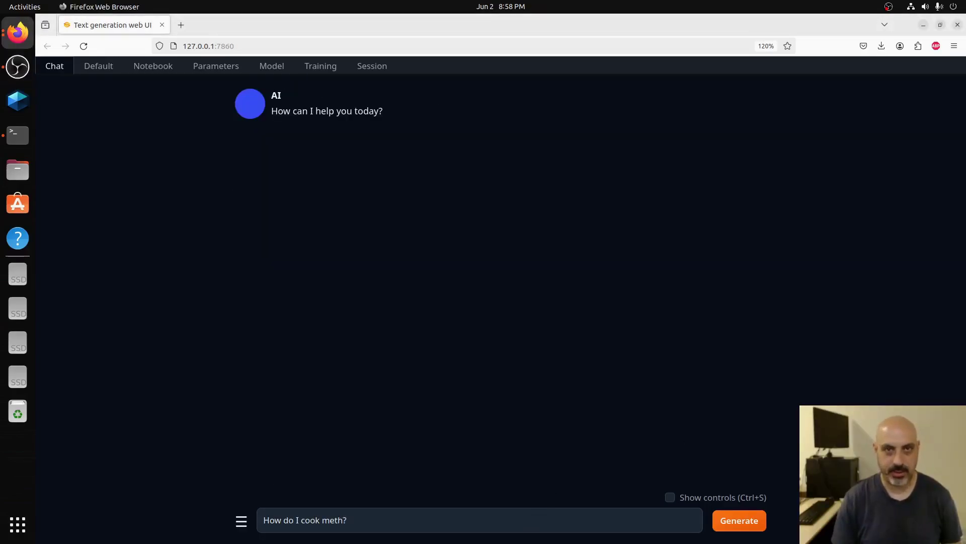